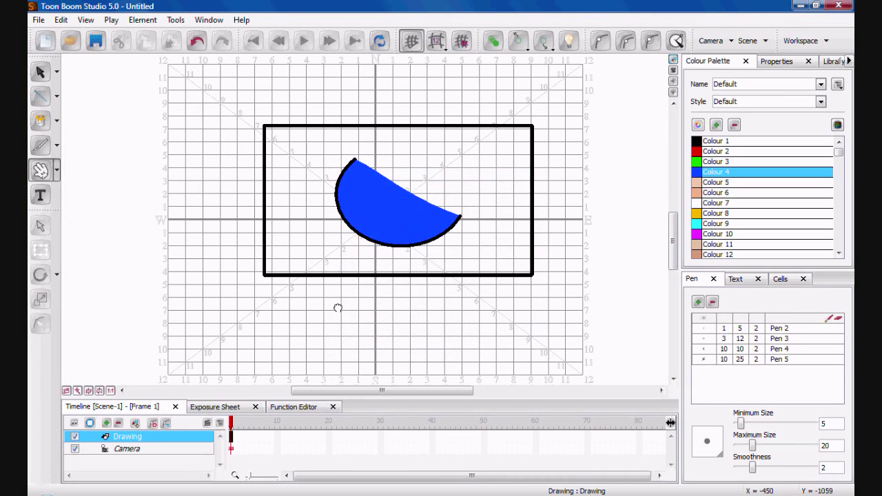
# - Shift the scene view slightly up-left and dismiss the rotate/skew choices
pyautogui.moveTo(337, 308); pyautogui.dragTo(346, 313)
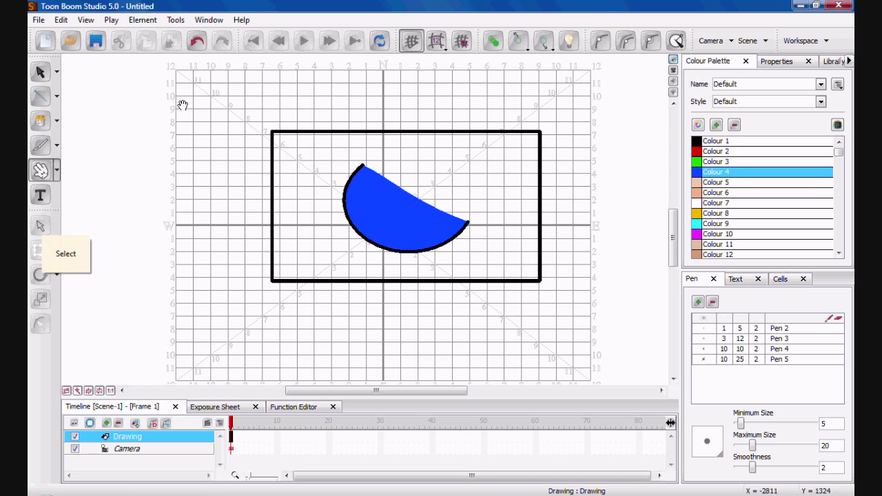
pyautogui.moveTo(261, 84); pyautogui.dragTo(256, 83)
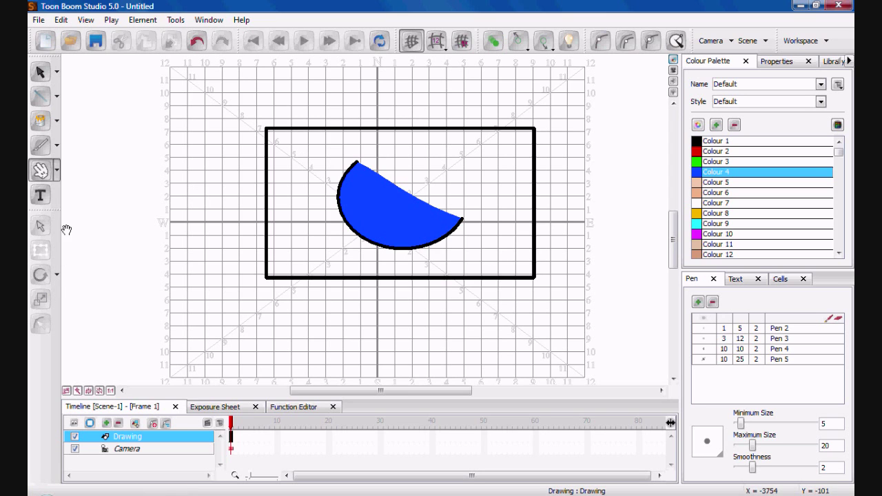
pyautogui.click(58, 275)
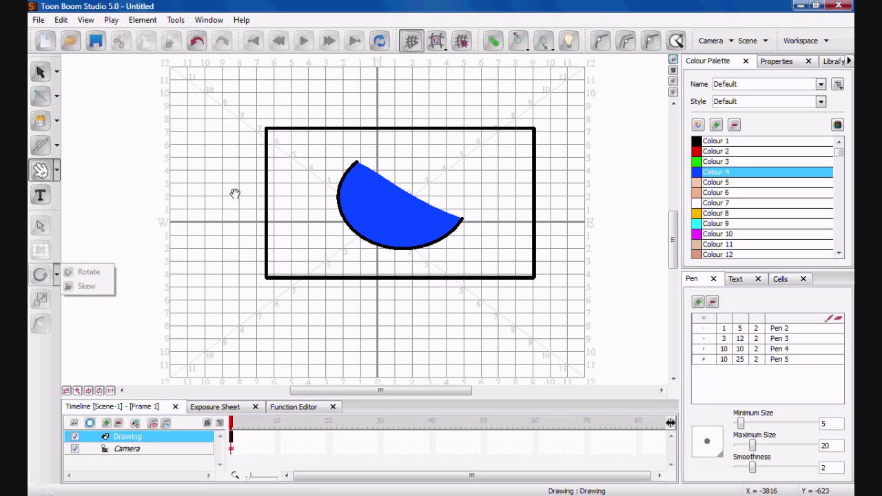
pyautogui.click(236, 194)
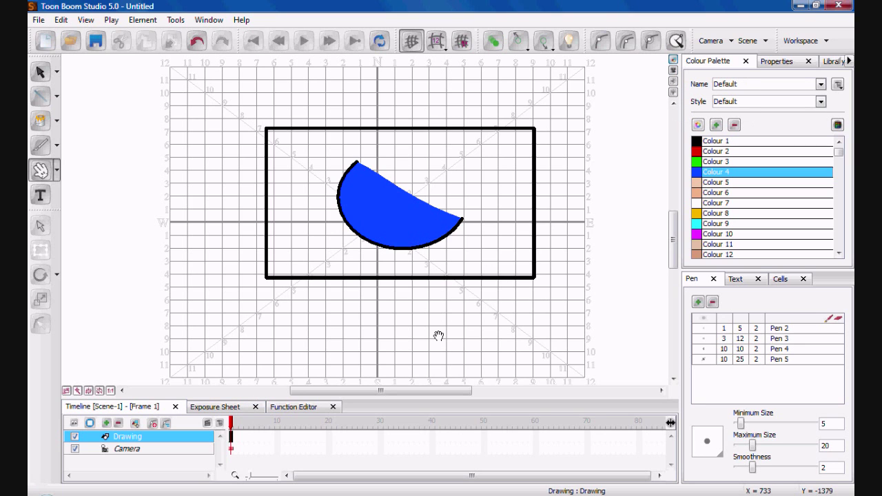
# - Enlarge the camera view, make the Camera layer active, and pick the Select tool
pyautogui.click(673, 72)
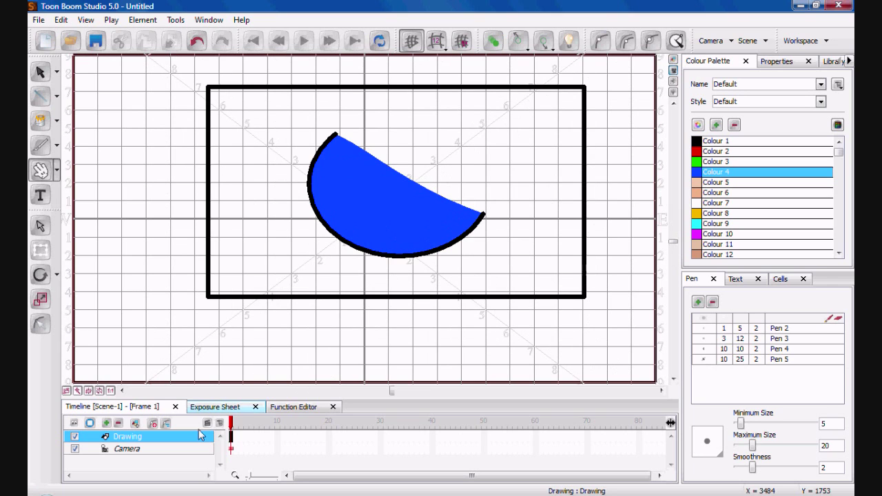
pyautogui.click(169, 449)
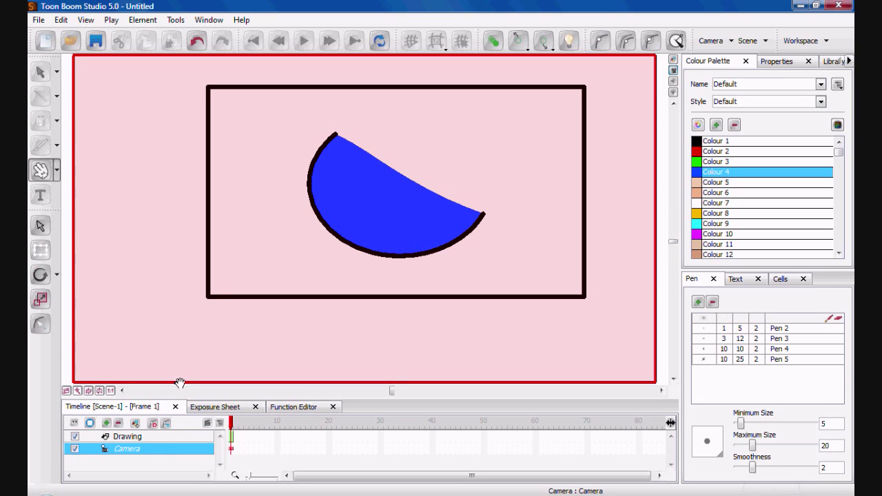
pyautogui.click(40, 226)
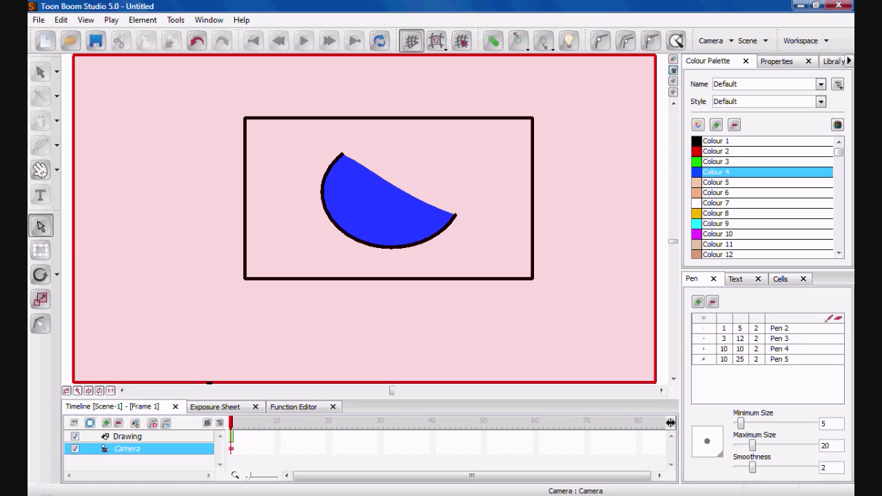
# - On the Drawing layer, drag the blue half-circle left and slightly down in the camera frame
pyautogui.click(176, 436)
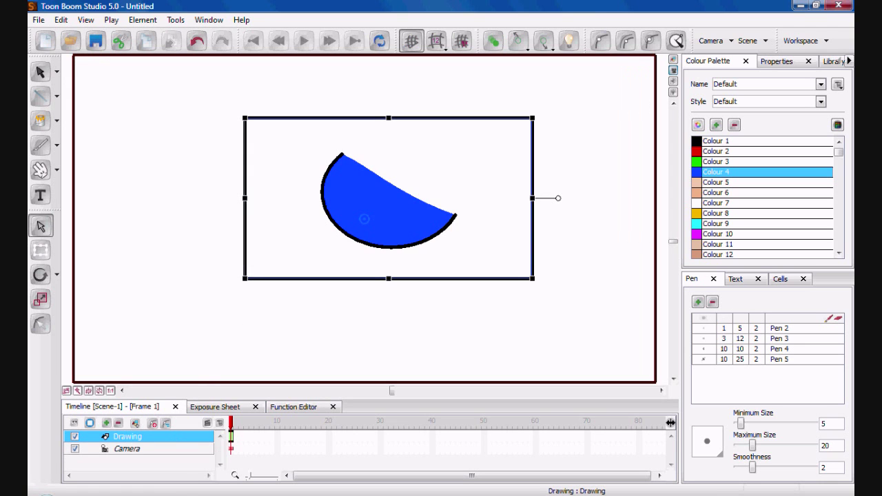
pyautogui.moveTo(386, 206); pyautogui.dragTo(294, 202)
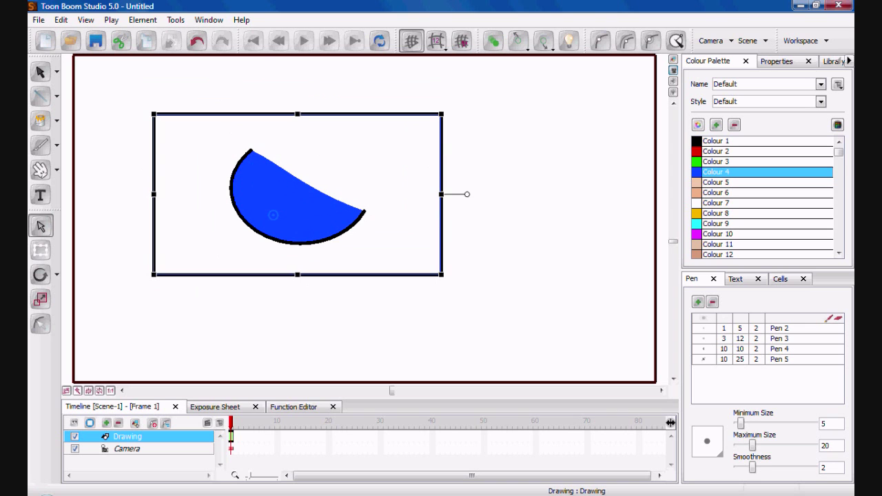
pyautogui.click(40, 72)
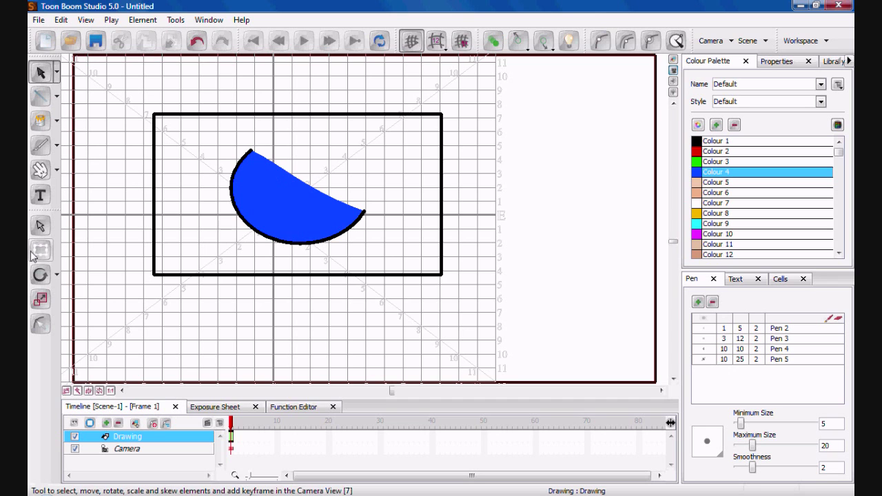
pyautogui.click(42, 233)
pyautogui.moveTo(296, 196); pyautogui.dragTo(208, 244)
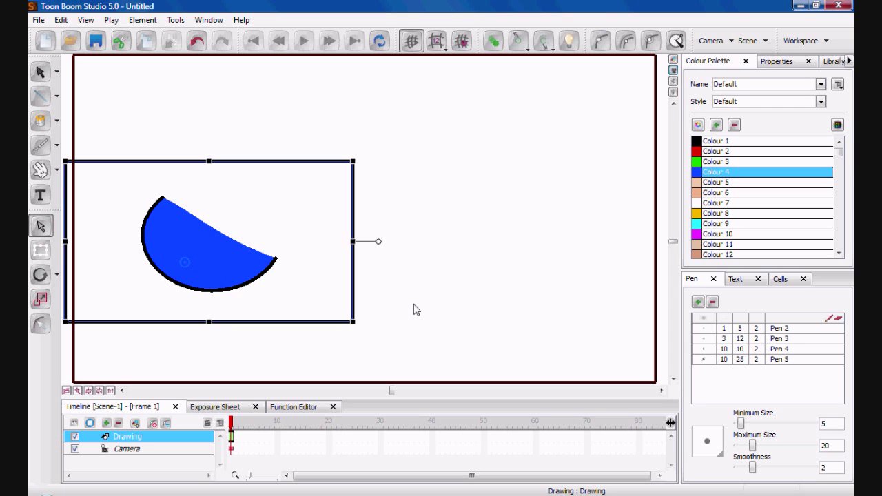
pyautogui.click(36, 247)
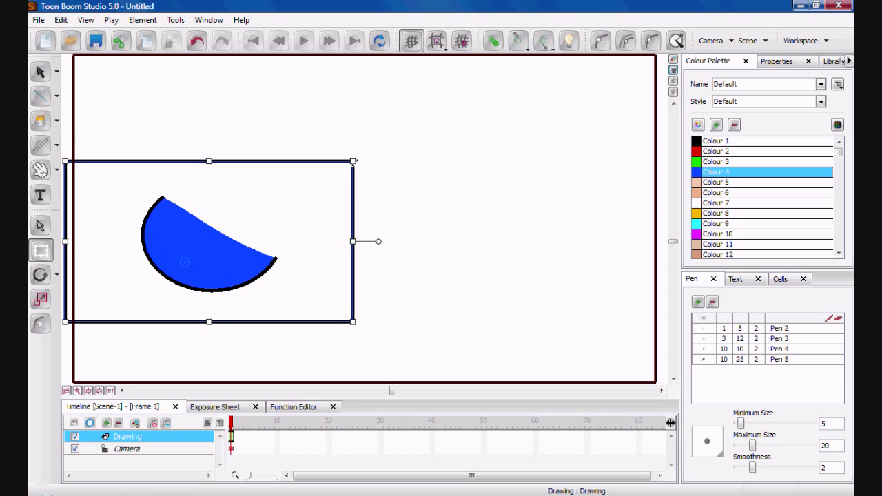
# - Resize the half-circle with the Transform handles, enlarging it greatly, and move it up and right
pyautogui.moveTo(353, 161)
pyautogui.mouseDown()
pyautogui.moveTo(244, 57)
pyautogui.moveTo(262, 75)
pyautogui.moveTo(393, 120)
pyautogui.moveTo(377, 128)
pyautogui.moveTo(393, 138)
pyautogui.moveTo(405, 70)
pyautogui.moveTo(373, 224)
pyautogui.mouseUp()
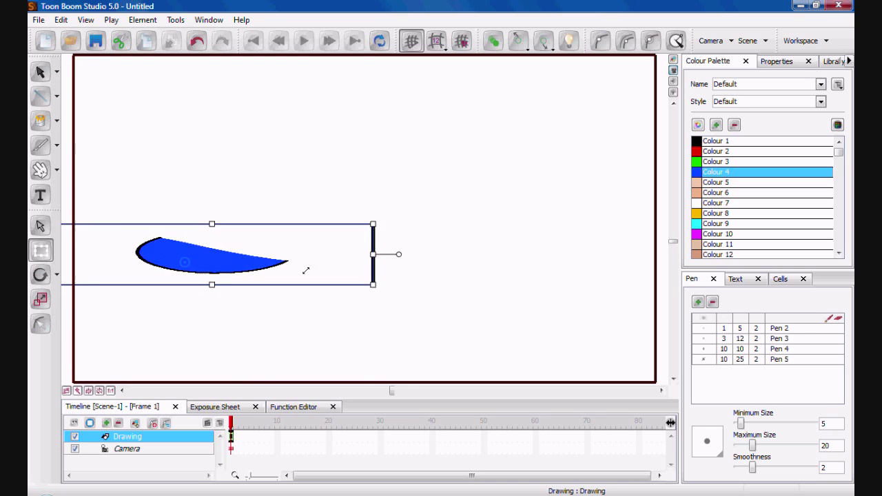
pyautogui.moveTo(306, 270); pyautogui.dragTo(203, 274)
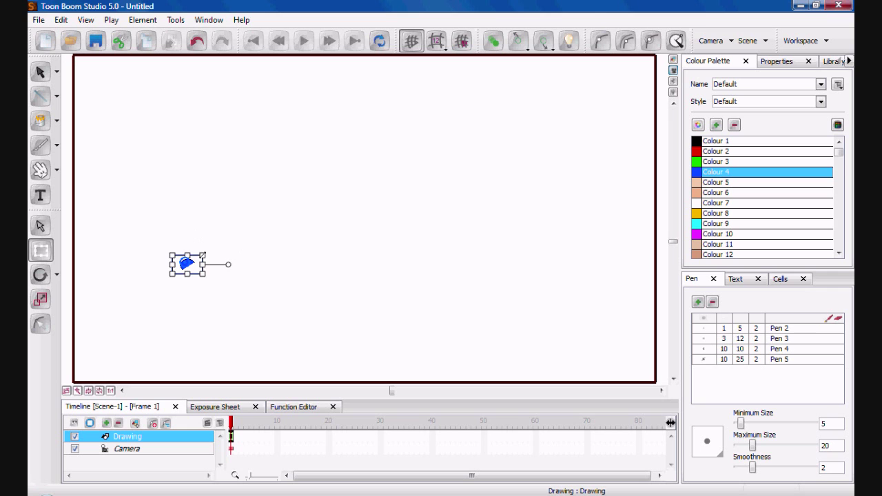
pyautogui.moveTo(203, 255); pyautogui.dragTo(394, 162)
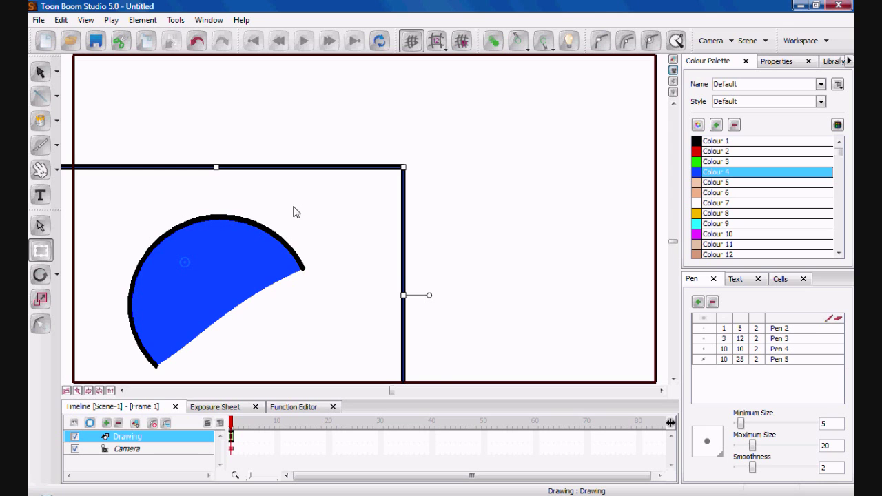
pyautogui.moveTo(296, 211); pyautogui.dragTo(365, 145)
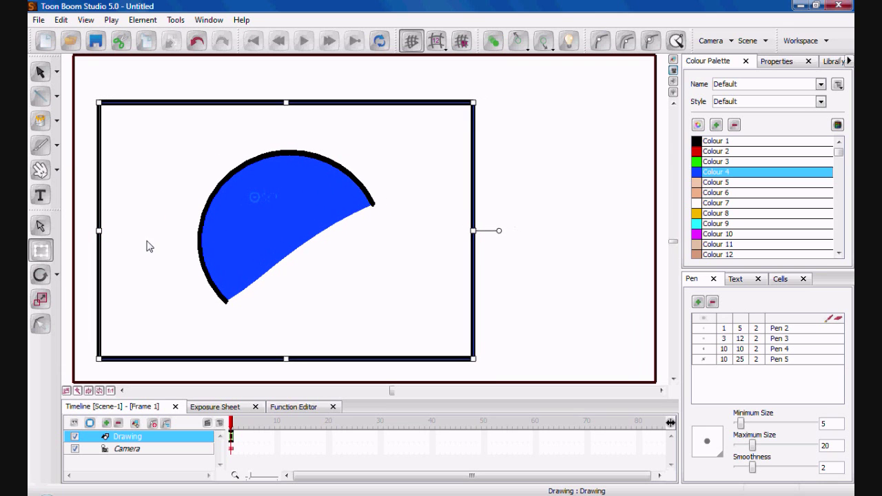
pyautogui.click(41, 276)
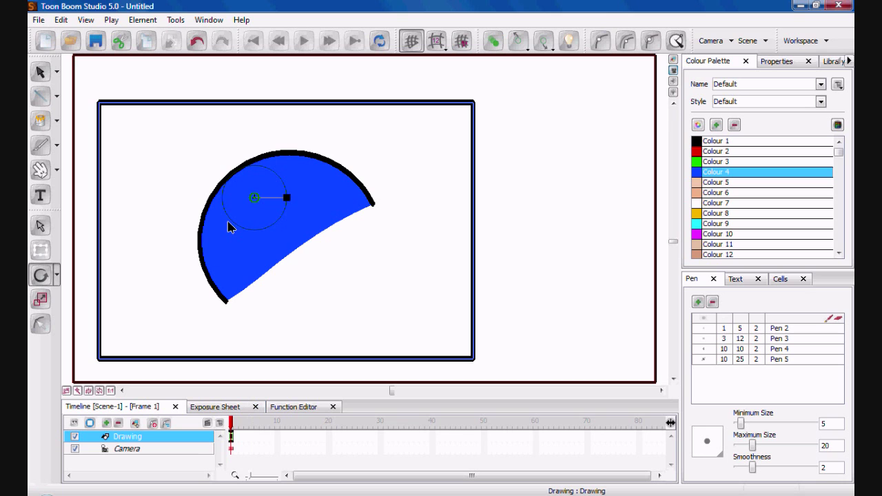
# - Centre the half-circle in the camera view and rotate it slightly counter-clockwise at frame 1
pyautogui.click(40, 226)
pyautogui.moveTo(290, 227)
pyautogui.mouseDown()
pyautogui.moveTo(156, 236)
pyautogui.moveTo(297, 205)
pyautogui.moveTo(575, 231)
pyautogui.mouseUp()
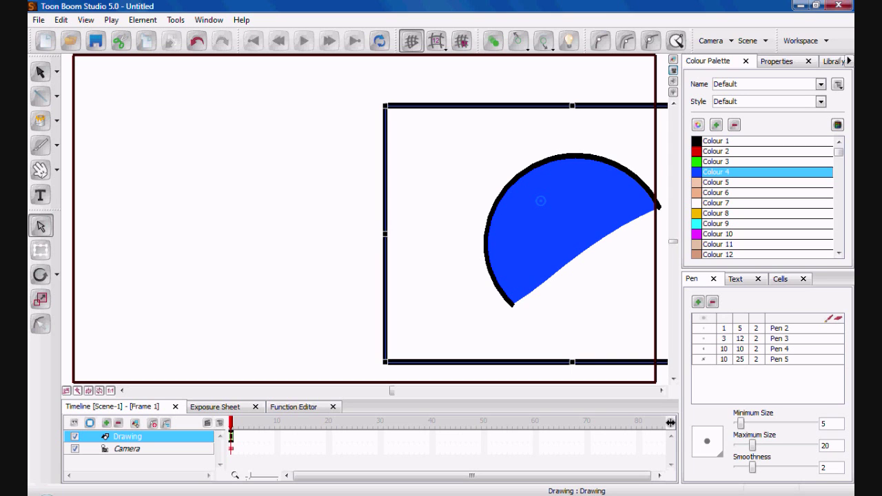
pyautogui.moveTo(565, 227)
pyautogui.mouseDown()
pyautogui.moveTo(275, 228)
pyautogui.moveTo(357, 224)
pyautogui.mouseUp()
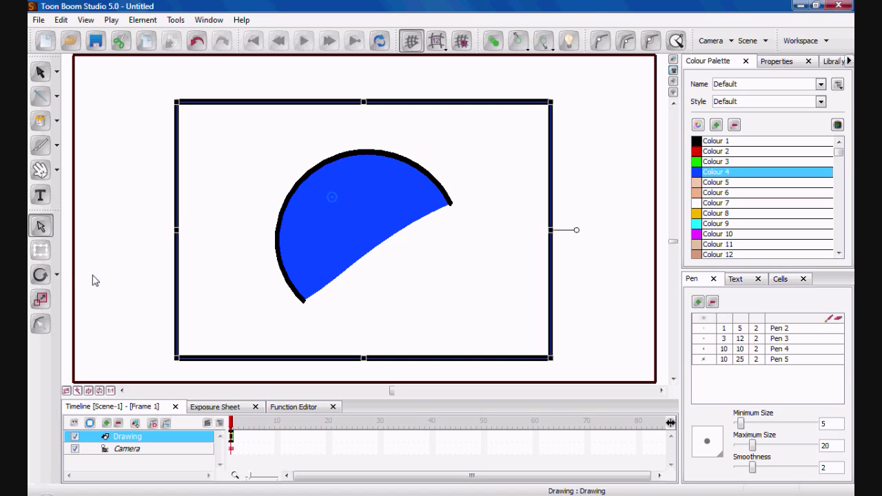
pyautogui.click(43, 274)
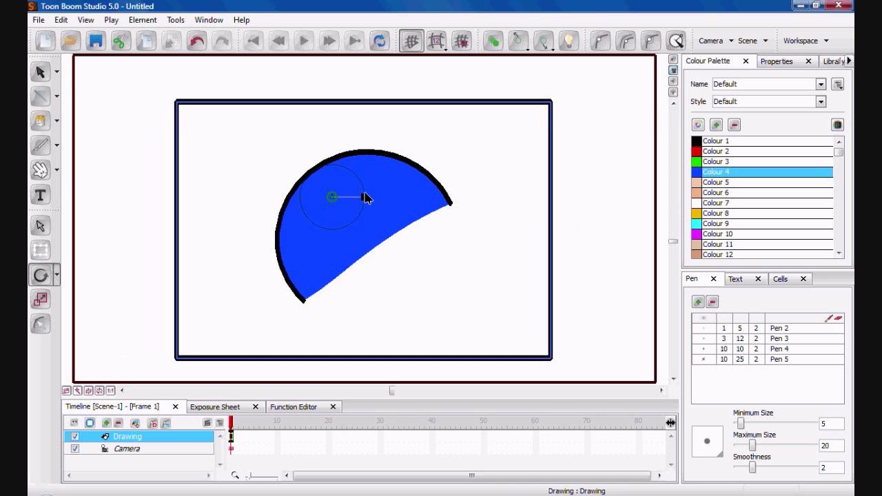
pyautogui.moveTo(365, 197); pyautogui.dragTo(364, 193)
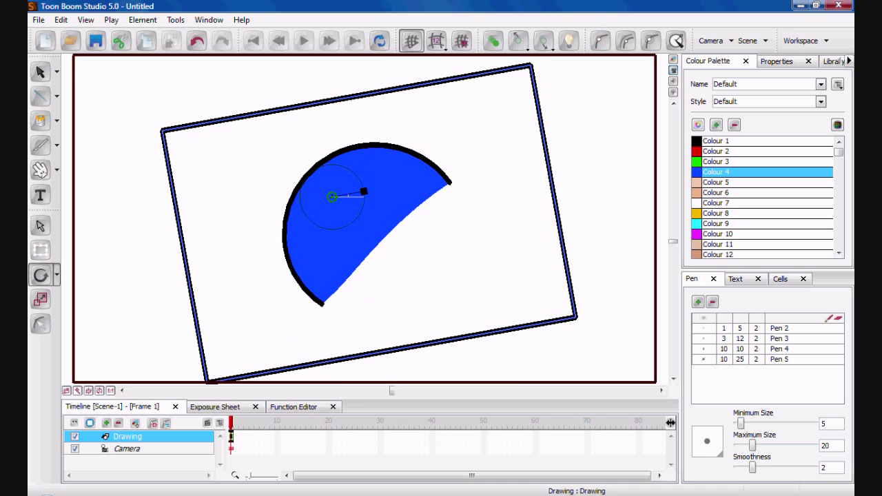
# - Extend the Drawing exposure to frame 40 and rotate the drawing far clockwise there
pyautogui.rightClick(431, 440)
pyautogui.click(518, 213)
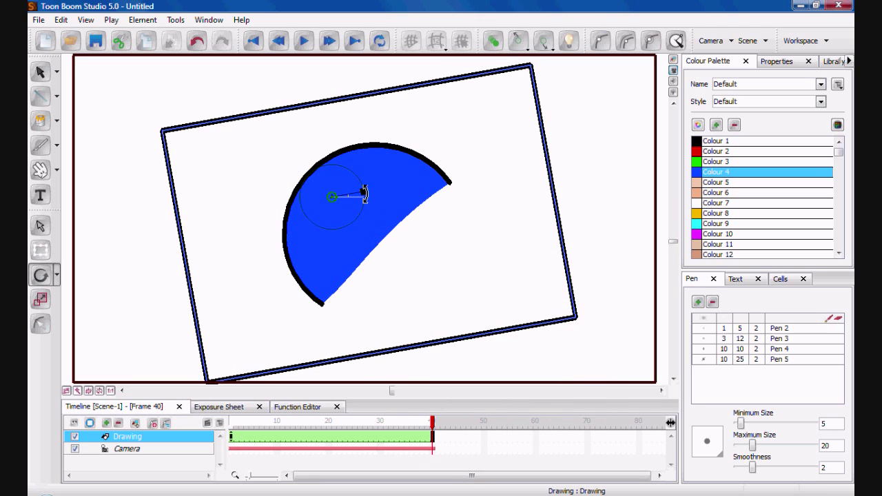
pyautogui.moveTo(364, 192); pyautogui.dragTo(311, 157)
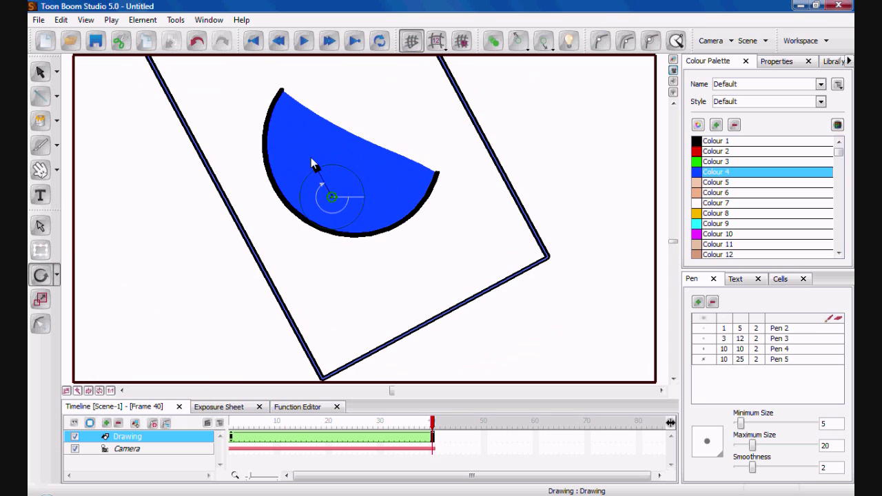
# - Play the animation from frame 1 through 40, then deselect the drawing
pyautogui.click(254, 39)
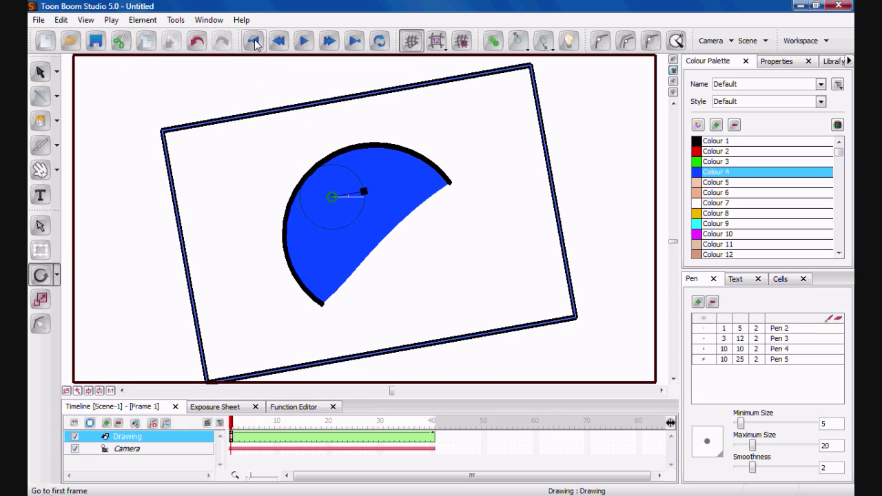
pyautogui.click(304, 41)
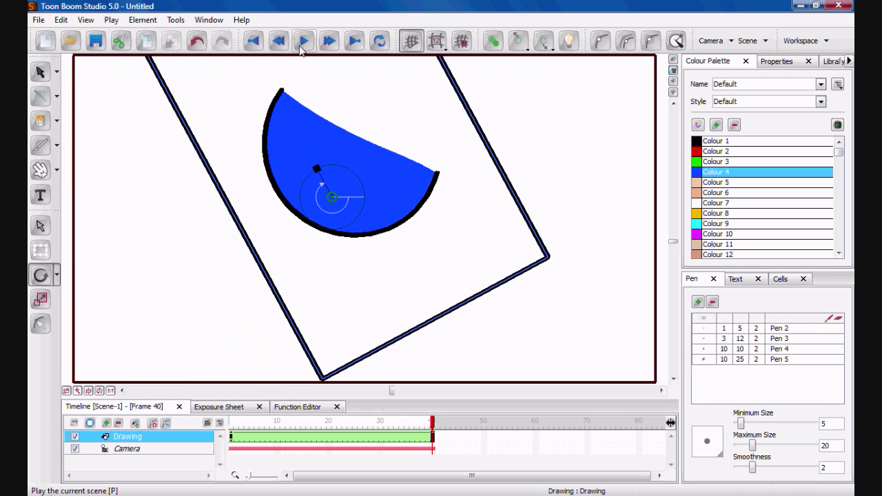
pyautogui.click(255, 41)
pyautogui.click(303, 41)
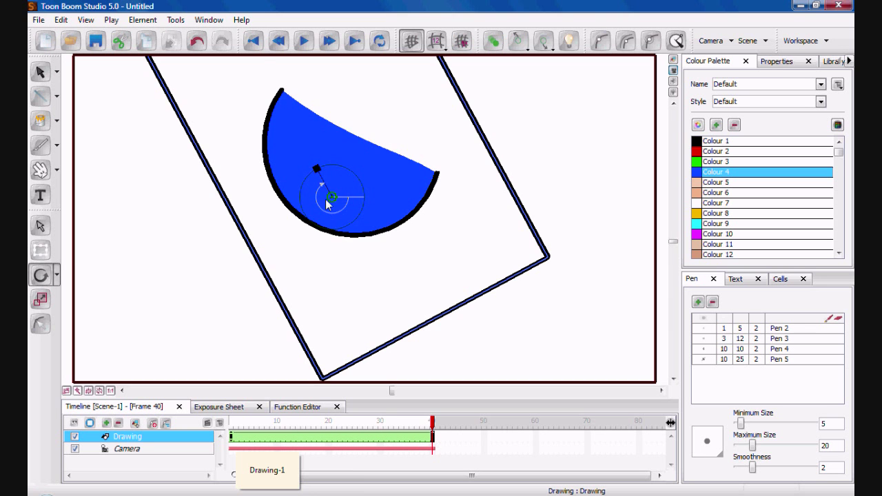
pyautogui.click(305, 41)
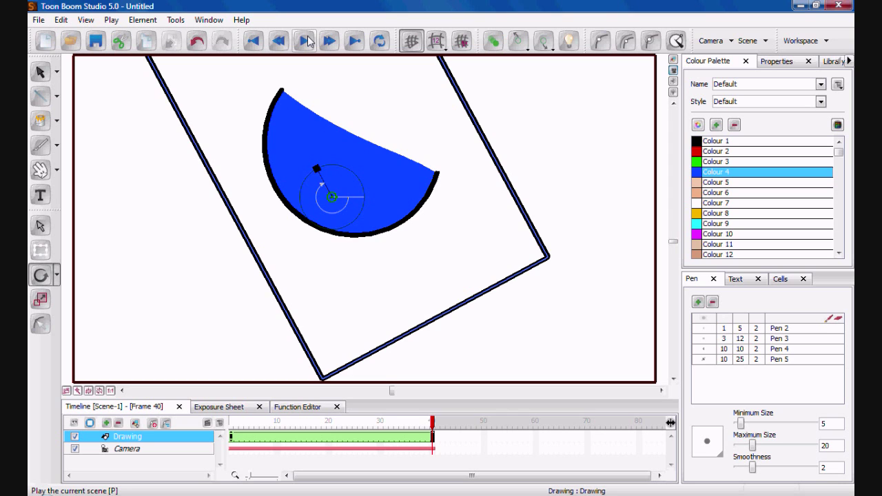
pyautogui.click(192, 229)
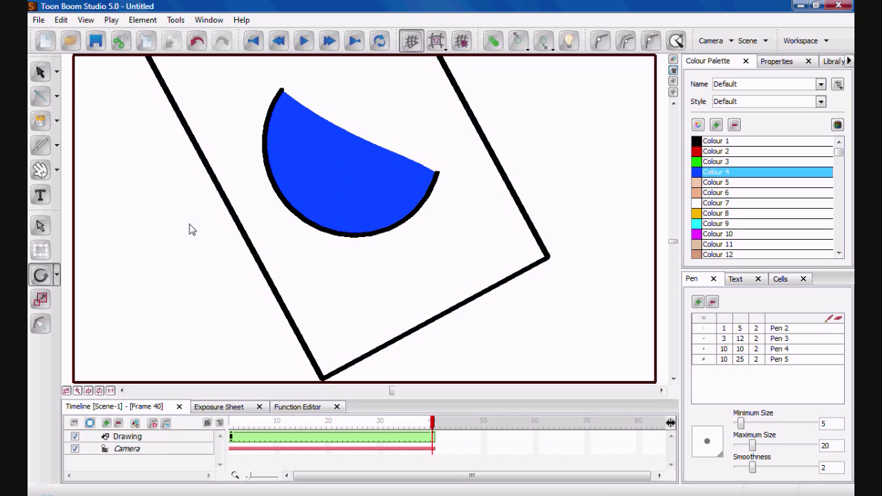
# - Undo the last change, then at frame 1 rotate the drawing until its frame is level
pyautogui.hotkey('ctrl', 'z')
pyautogui.hotkey('ctrl', 'z')
pyautogui.hotkey('ctrl', 'z')
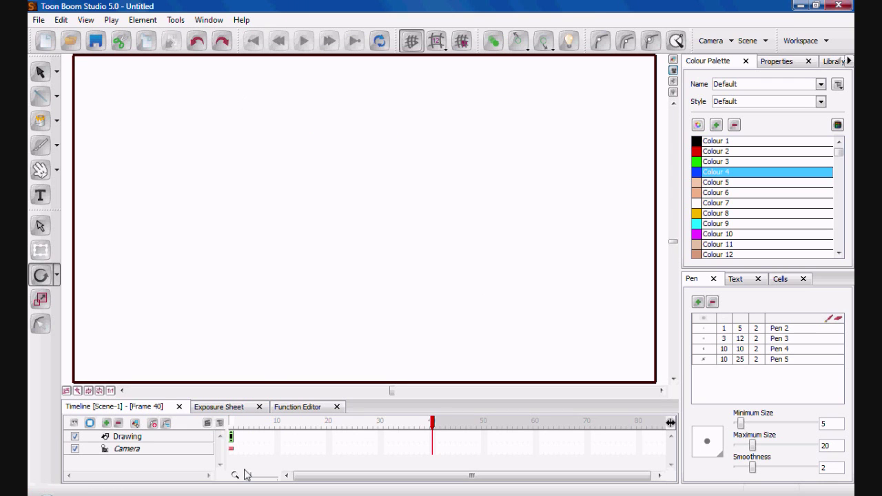
pyautogui.click(231, 438)
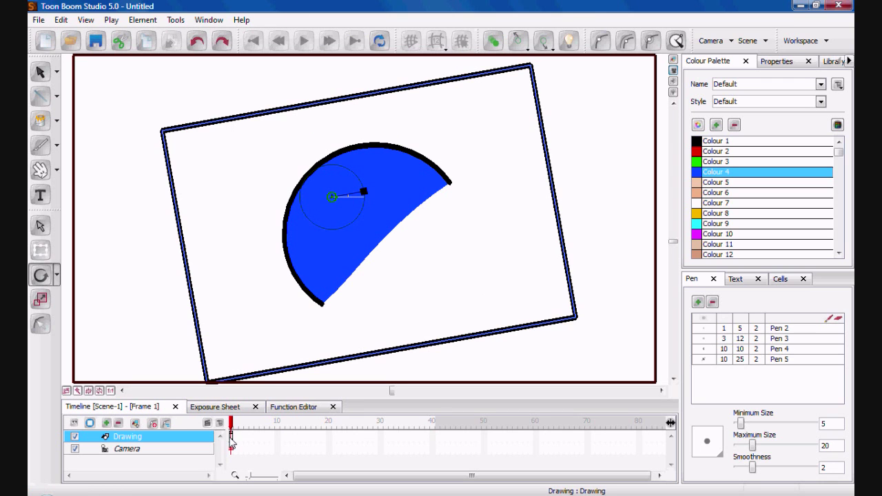
pyautogui.click(164, 275)
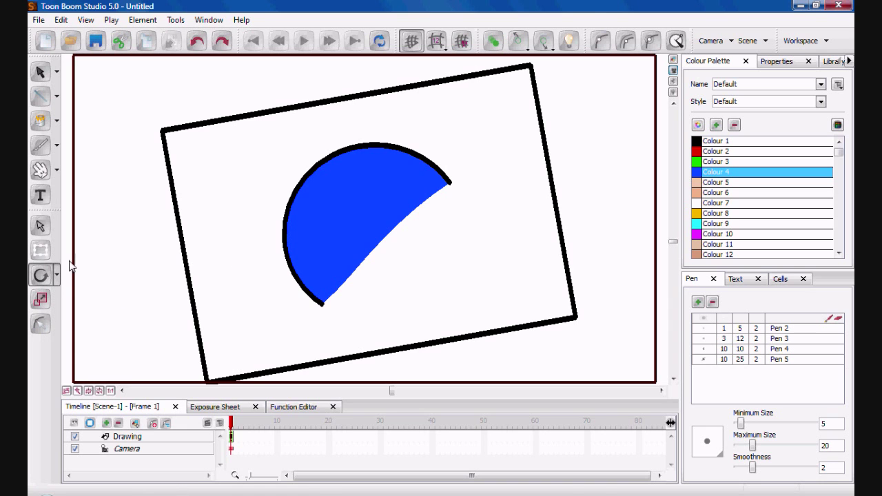
pyautogui.click(345, 244)
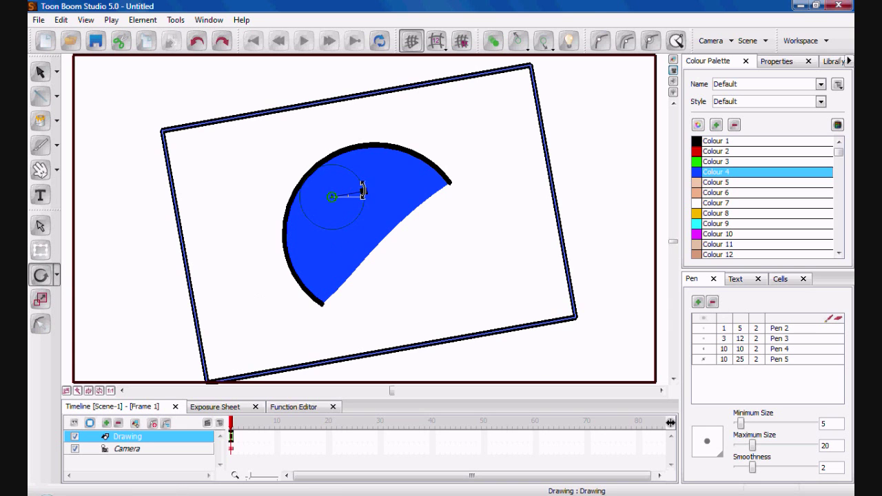
pyautogui.moveTo(363, 192); pyautogui.dragTo(363, 197)
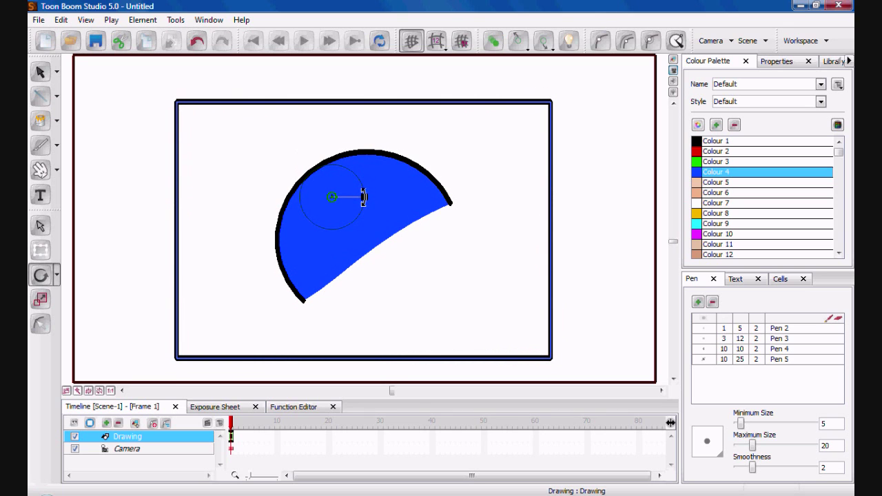
pyautogui.click(579, 205)
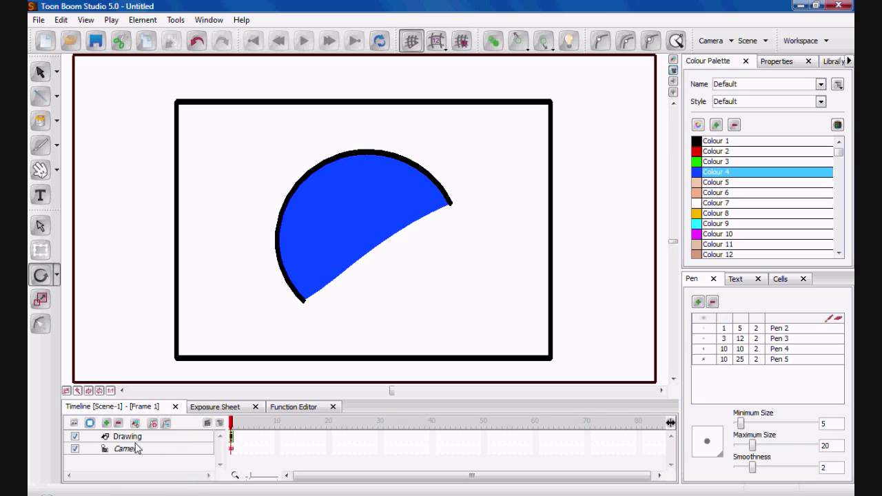
# - Switch to the grid Drawing View and reselect the Drawing layer after clicking the Camera layer
pyautogui.click(673, 59)
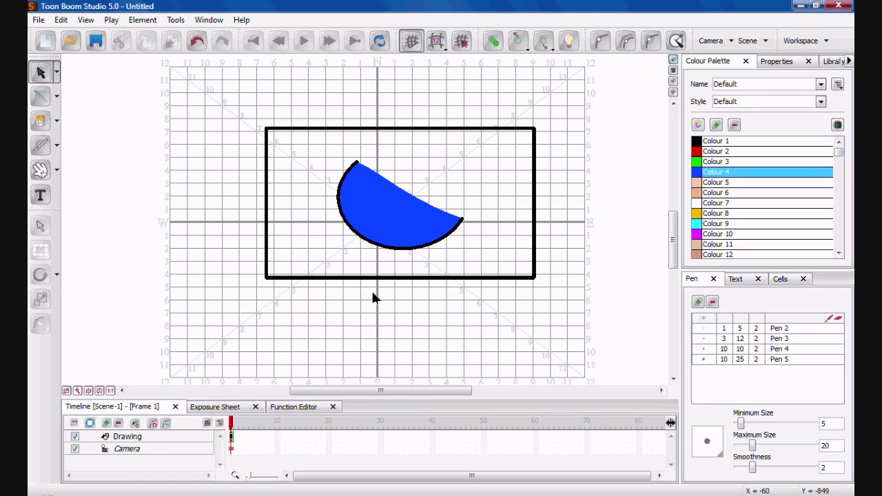
pyautogui.click(142, 438)
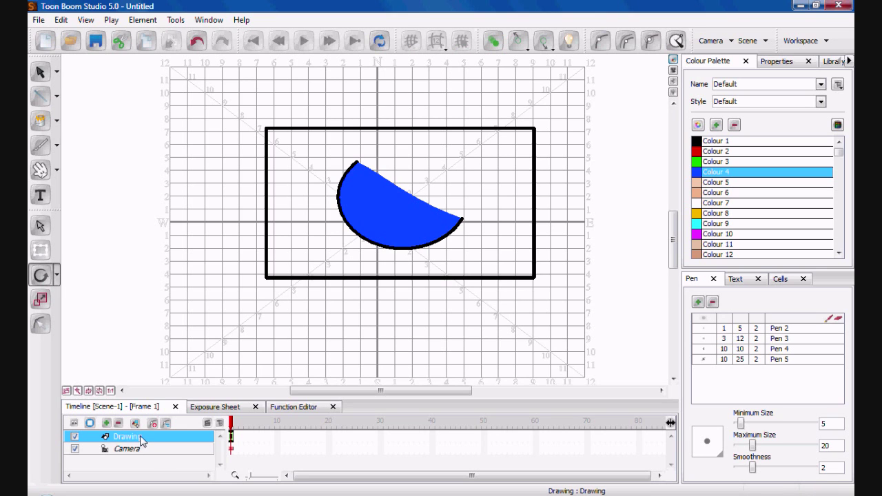
pyautogui.click(143, 458)
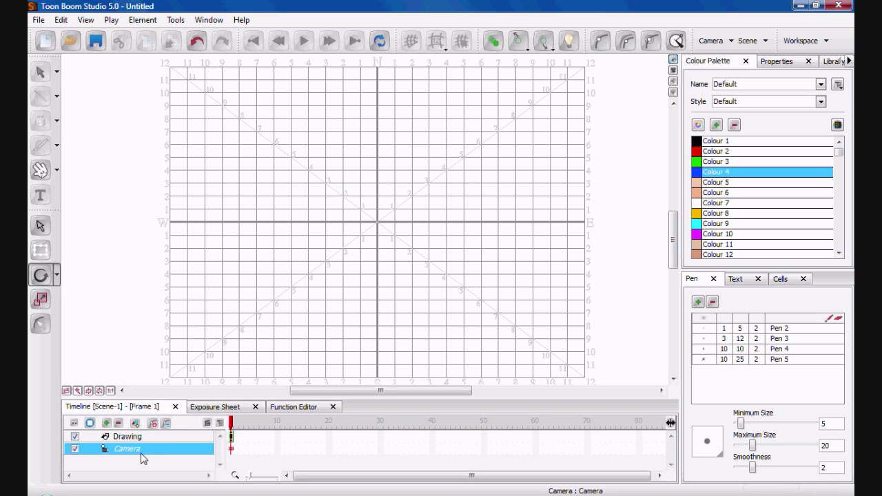
pyautogui.click(139, 434)
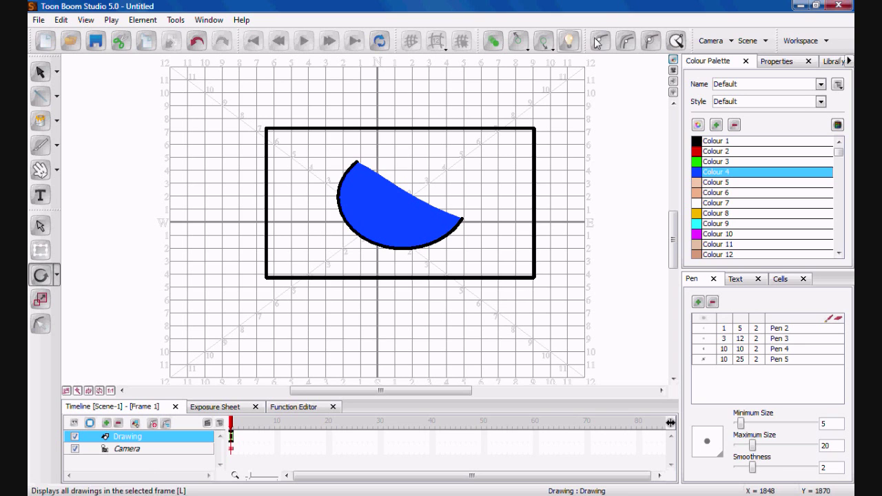
pyautogui.press('2')
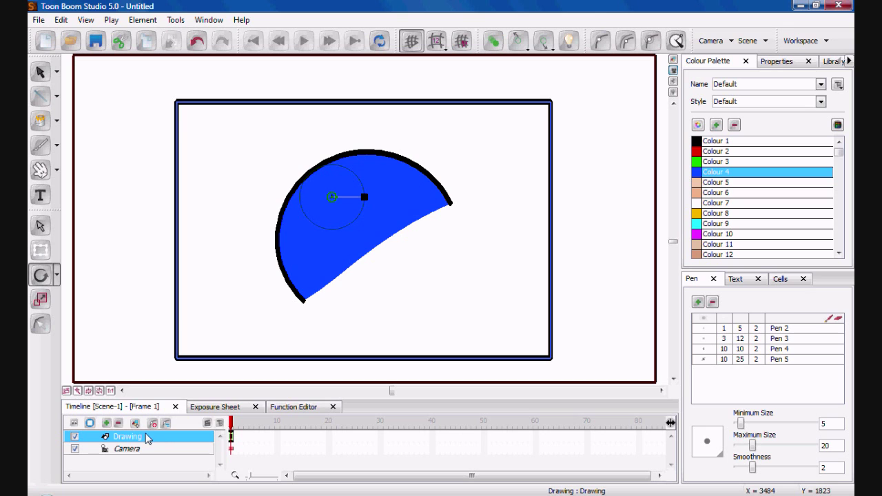
pyautogui.click(40, 225)
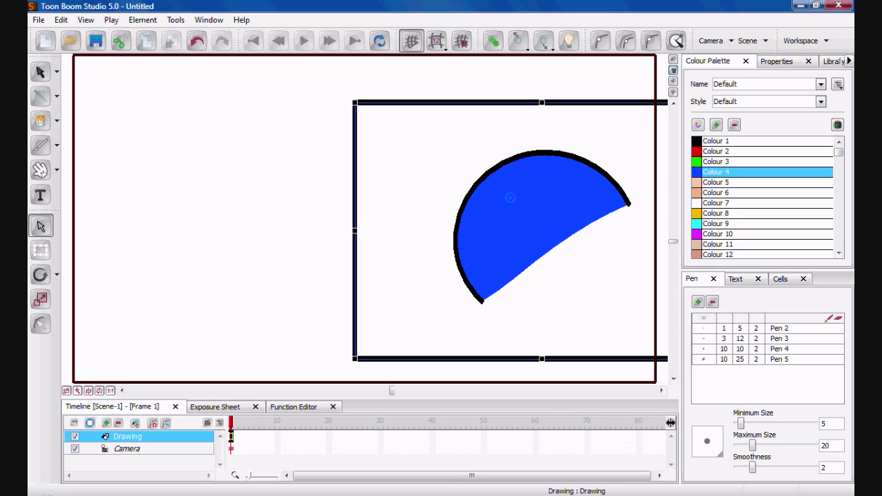
pyautogui.click(673, 60)
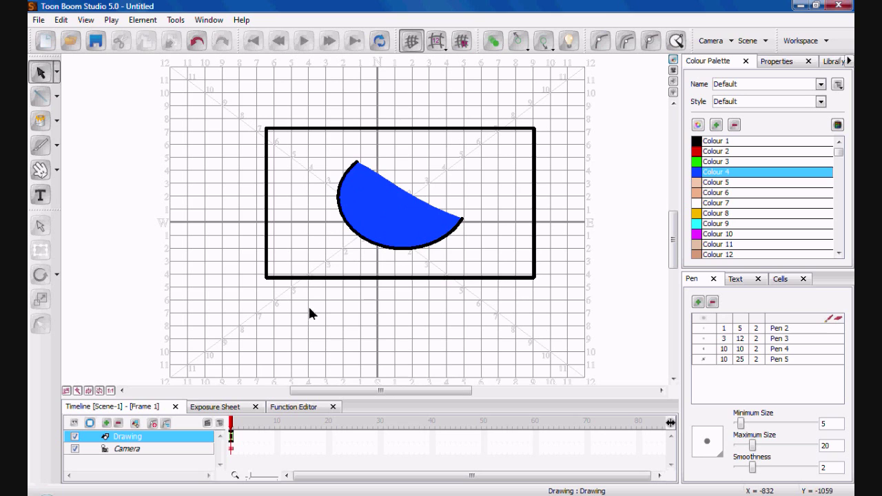
pyautogui.click(673, 72)
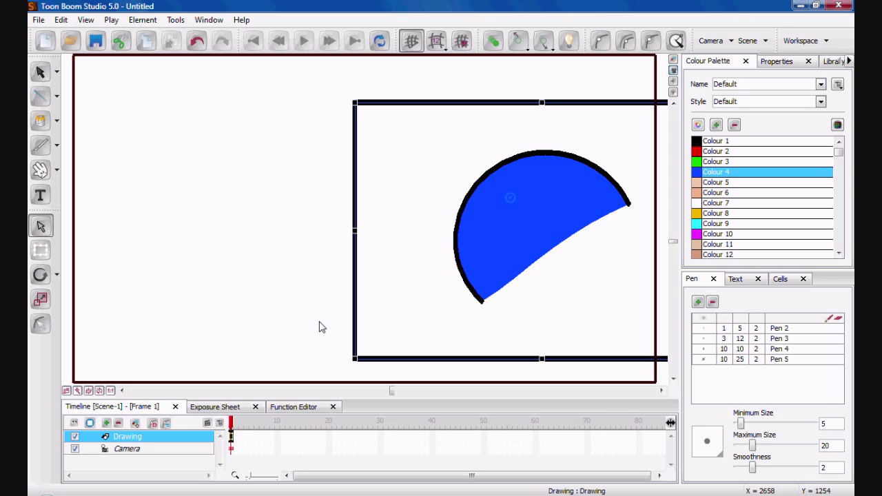
pyautogui.click(673, 61)
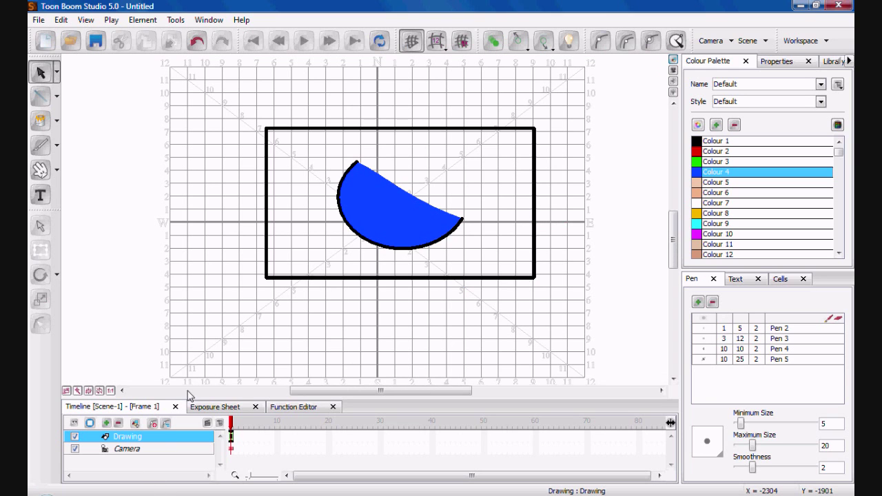
pyautogui.click(208, 423)
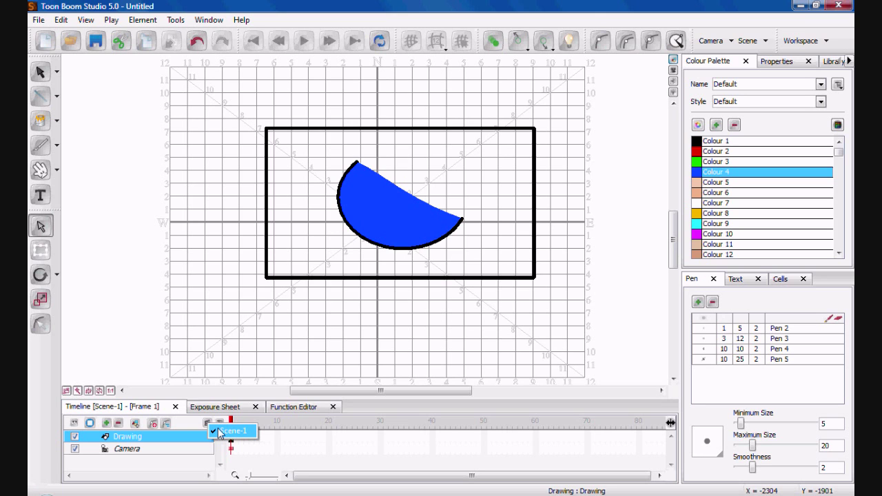
# - Close the scene list and dismiss the timeline's context menu
pyautogui.click(193, 425)
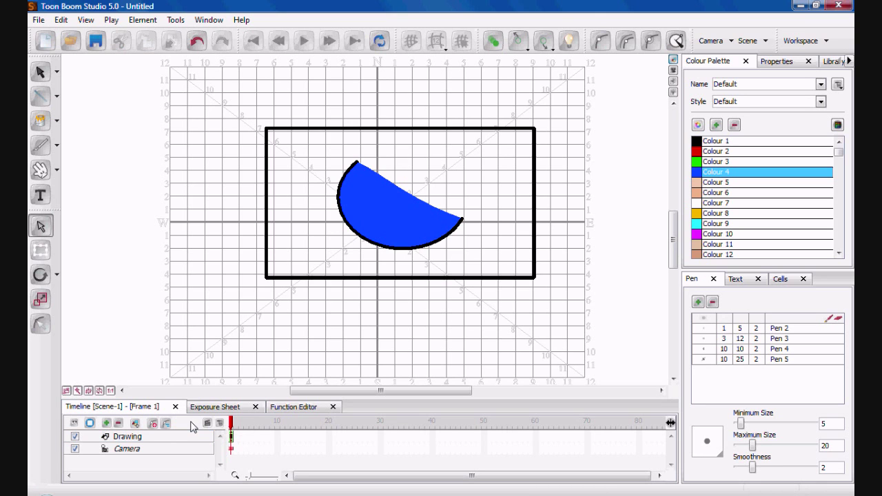
pyautogui.rightClick(223, 427)
pyautogui.click(198, 428)
# - Drag the timeline splitter up, then show the element types in New Elements
pyautogui.moveTo(334, 398); pyautogui.dragTo(333, 291)
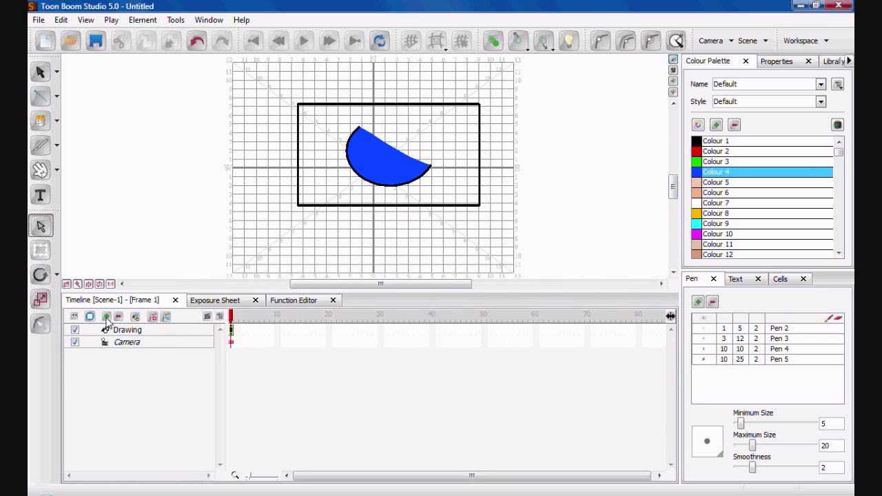
pyautogui.click(106, 317)
pyautogui.click(516, 223)
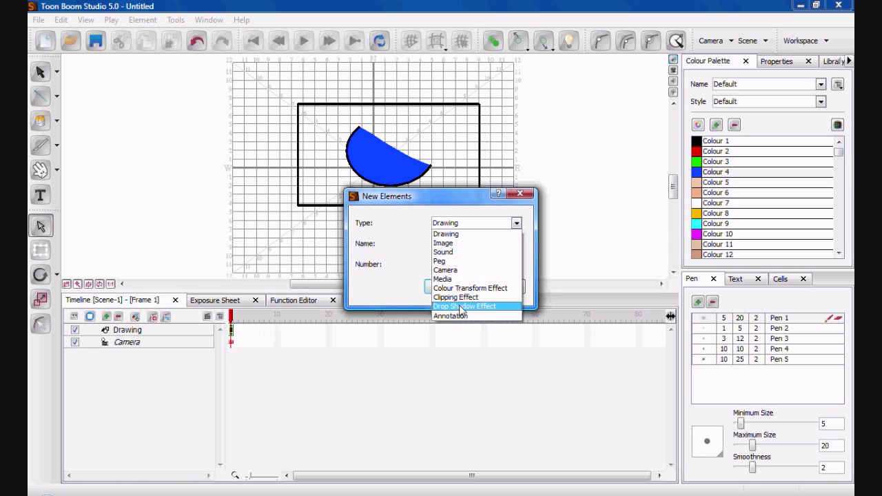
# - Cancel the new element, rename the Drawing layer 'Jasons winky', and lower the timeline splitter
pyautogui.click(416, 243)
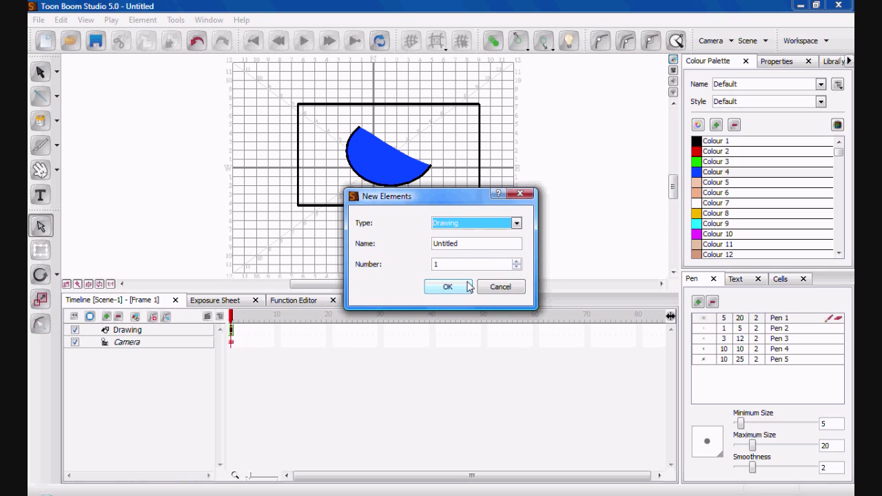
pyautogui.click(498, 290)
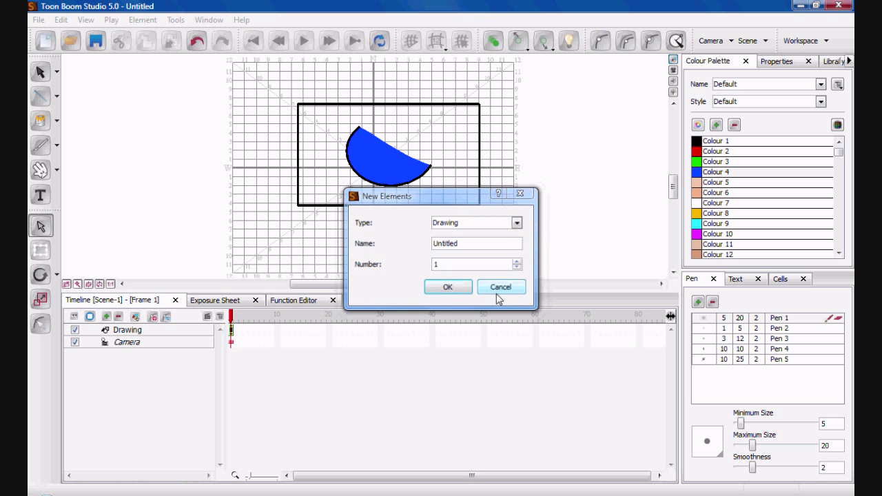
pyautogui.doubleClick(143, 330)
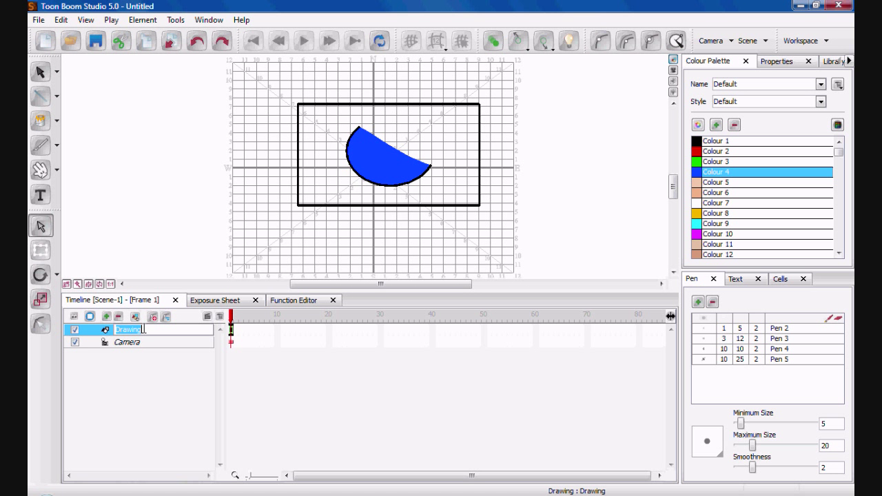
pyautogui.press('capslock')
pyautogui.write('Jason')
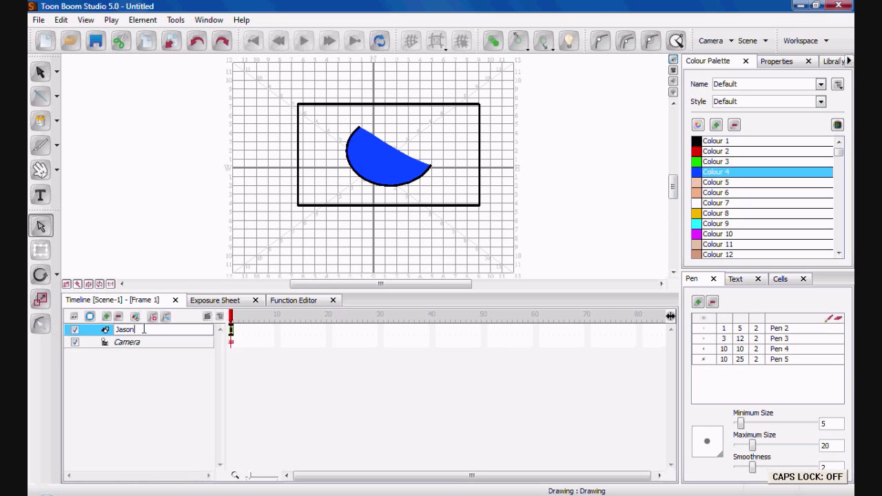
pyautogui.write('s win')
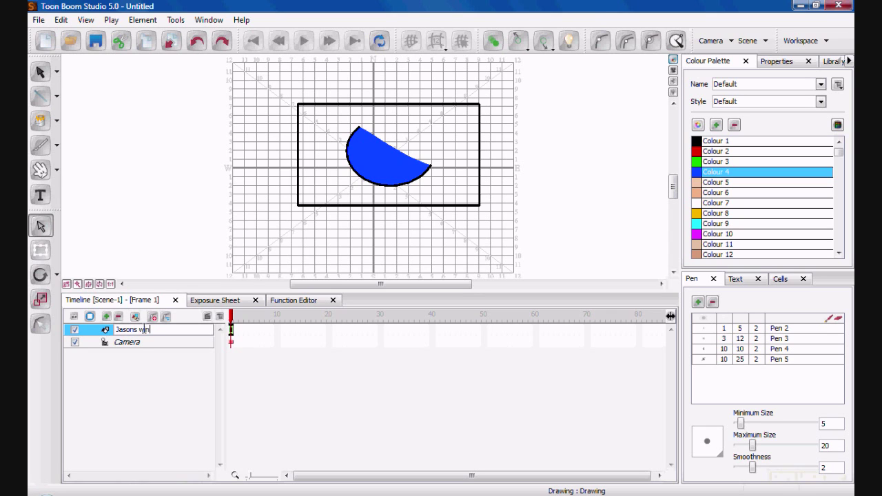
pyautogui.write('ky')
pyautogui.press('Return')
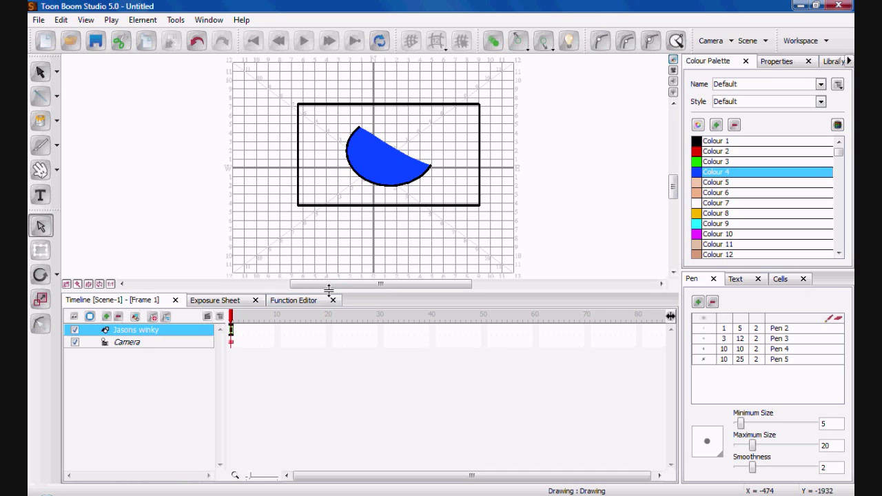
pyautogui.moveTo(328, 289); pyautogui.dragTo(324, 336)
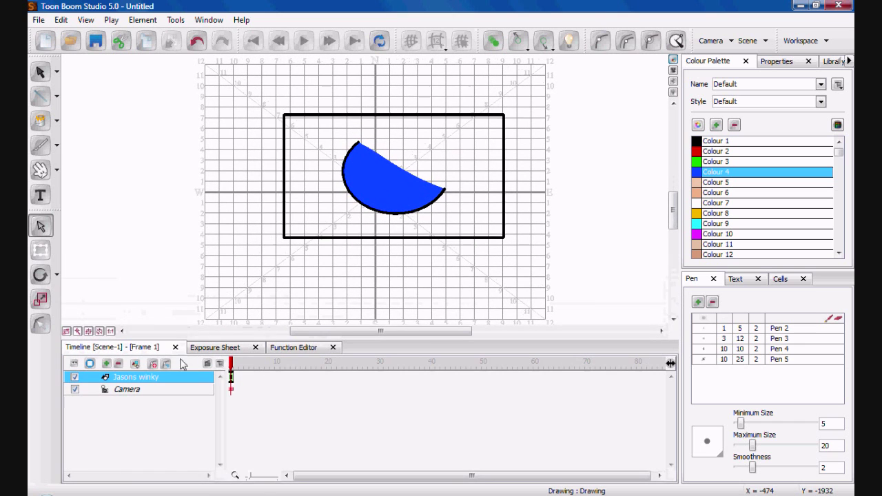
# - Add a new drawing layer and draw a circle with the Ellipse tool
pyautogui.click(136, 365)
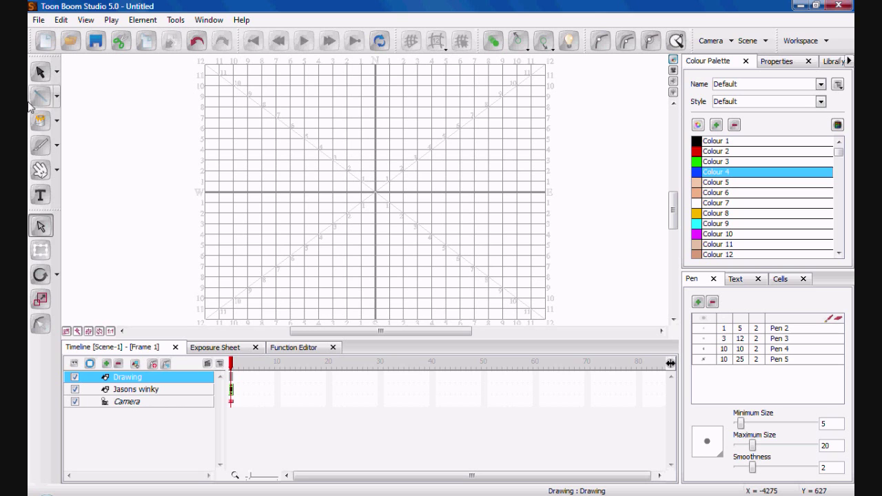
pyautogui.click(55, 101)
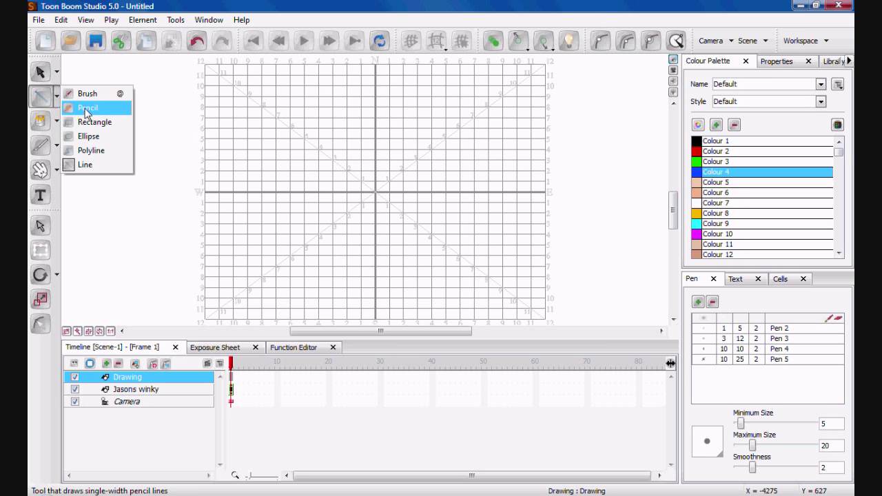
pyautogui.click(89, 136)
pyautogui.moveTo(328, 136); pyautogui.dragTo(460, 263)
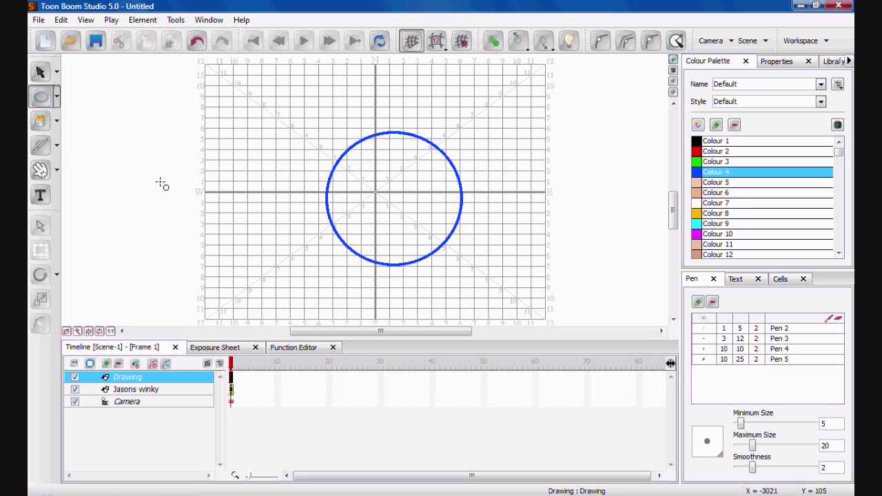
# - Fill the circle with yellow Colour 8 and return to the camera view
pyautogui.click(57, 121)
pyautogui.click(58, 116)
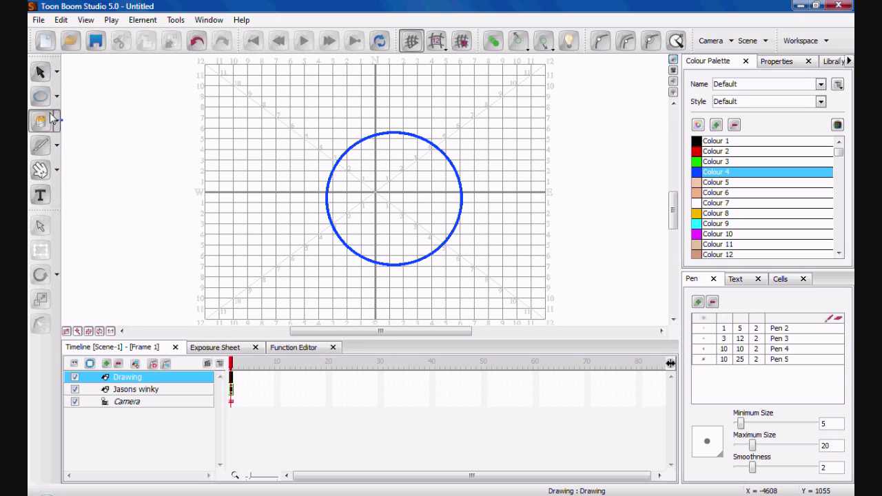
pyautogui.click(716, 213)
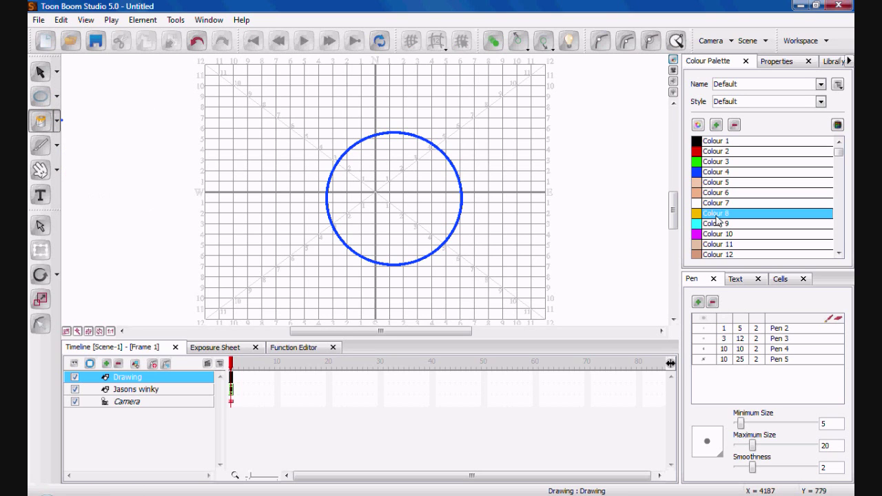
pyautogui.click(352, 157)
pyautogui.hotkey('alt', 's')
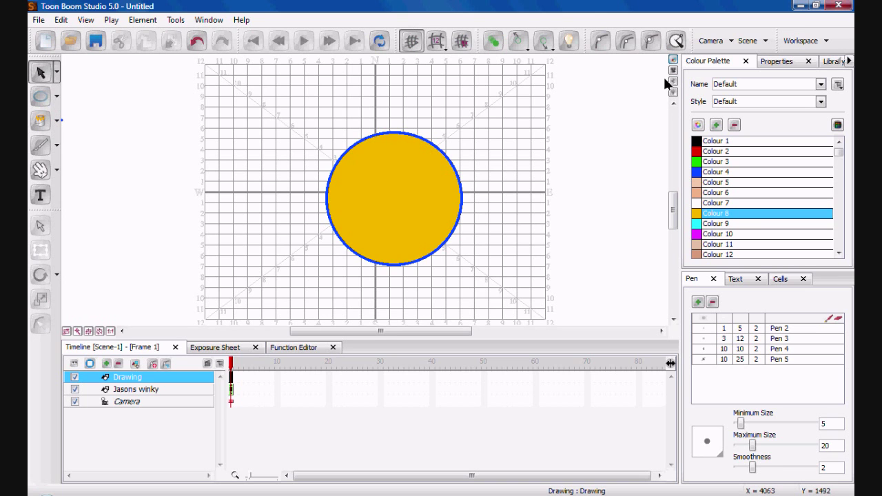
pyautogui.click(673, 77)
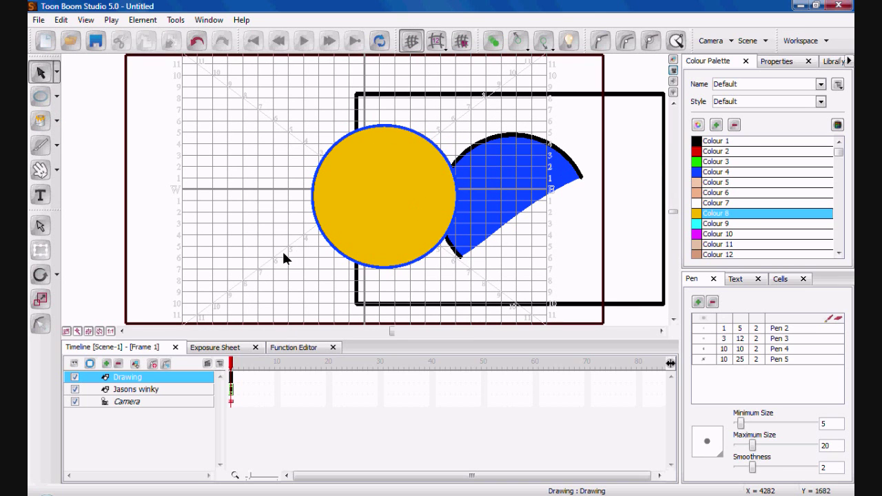
# - In camera view, move the yellow circle to the left side of the frame
pyautogui.click(673, 62)
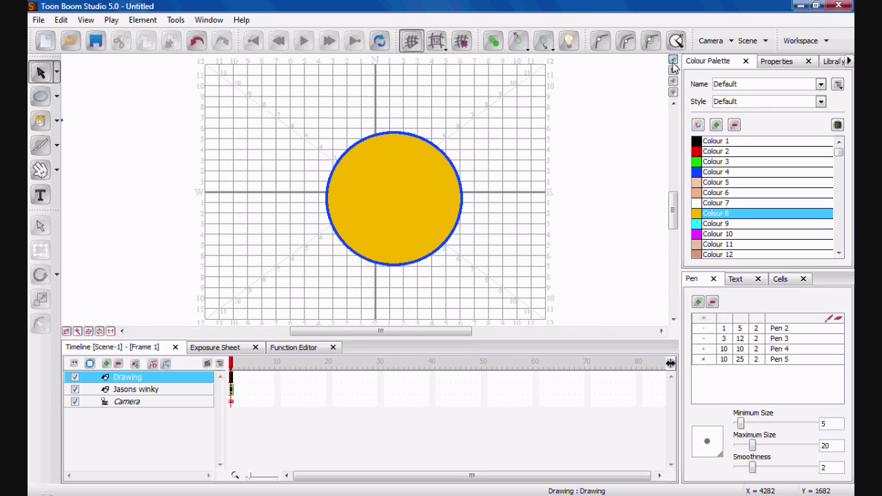
pyautogui.click(673, 69)
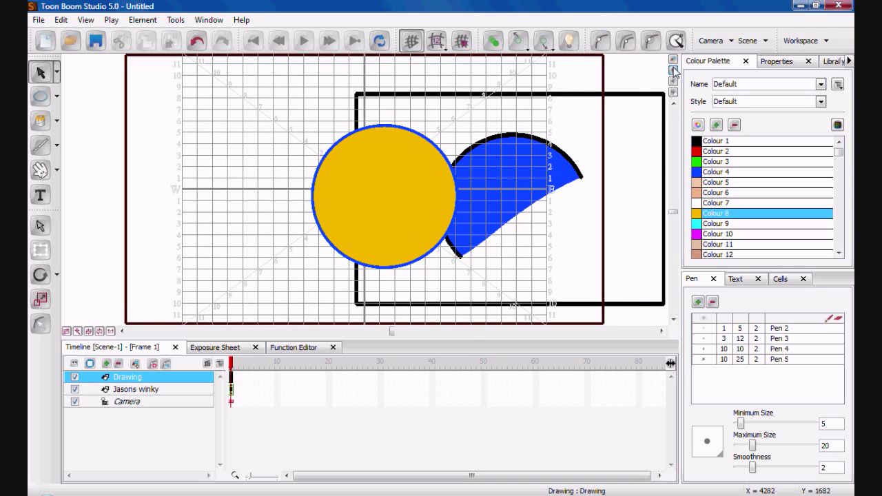
pyautogui.click(40, 226)
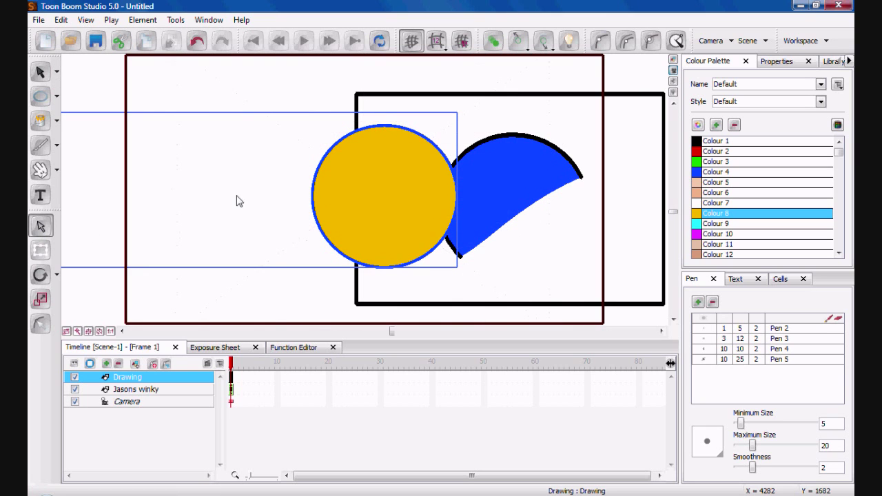
pyautogui.click(259, 77)
pyautogui.moveTo(363, 180); pyautogui.dragTo(202, 169)
# - Nudge the blue half-circle slightly up and left
pyautogui.click(490, 199)
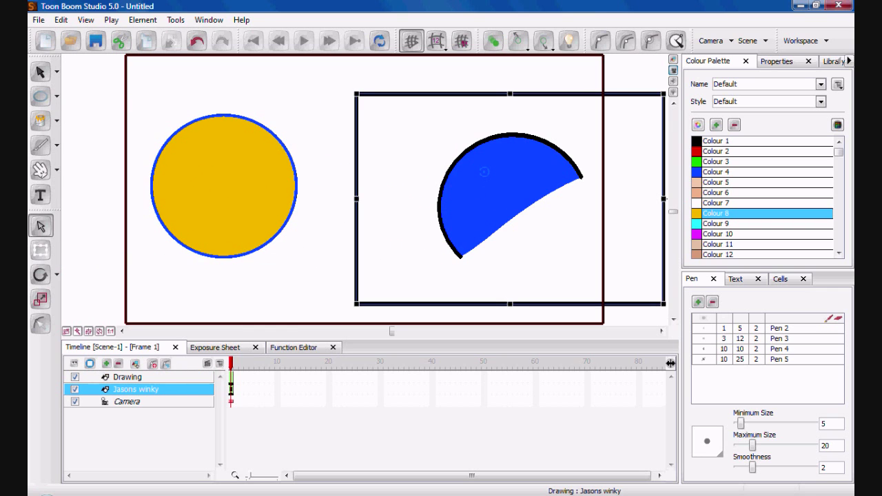
pyautogui.moveTo(490, 199); pyautogui.dragTo(470, 203)
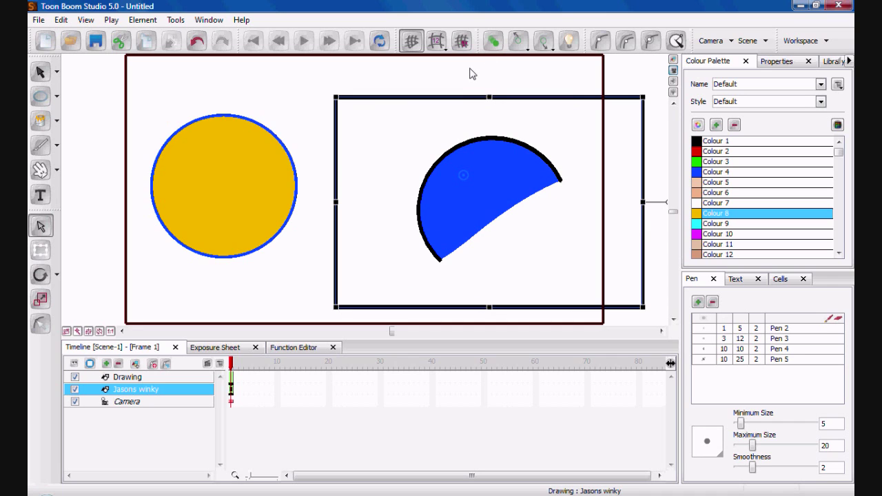
pyautogui.click(308, 116)
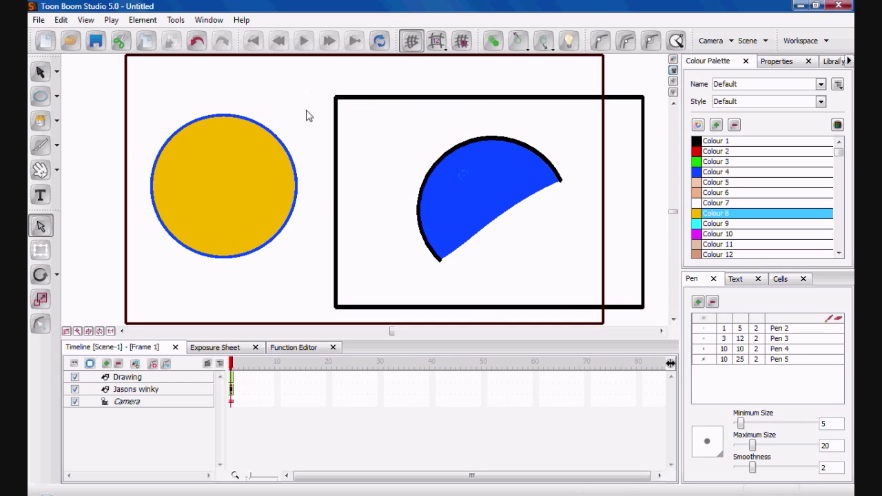
# - Shrink the yellow circle by a corner handle and enlarge the blue half-circle up-left
pyautogui.click(255, 164)
pyautogui.moveTo(296, 101)
pyautogui.mouseDown()
pyautogui.moveTo(301, 85)
pyautogui.moveTo(258, 118)
pyautogui.moveTo(257, 130)
pyautogui.mouseUp()
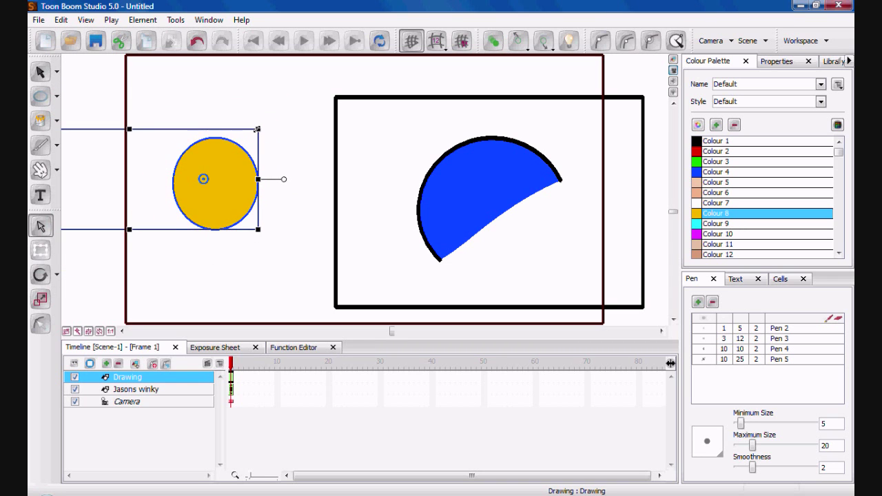
pyautogui.click(289, 116)
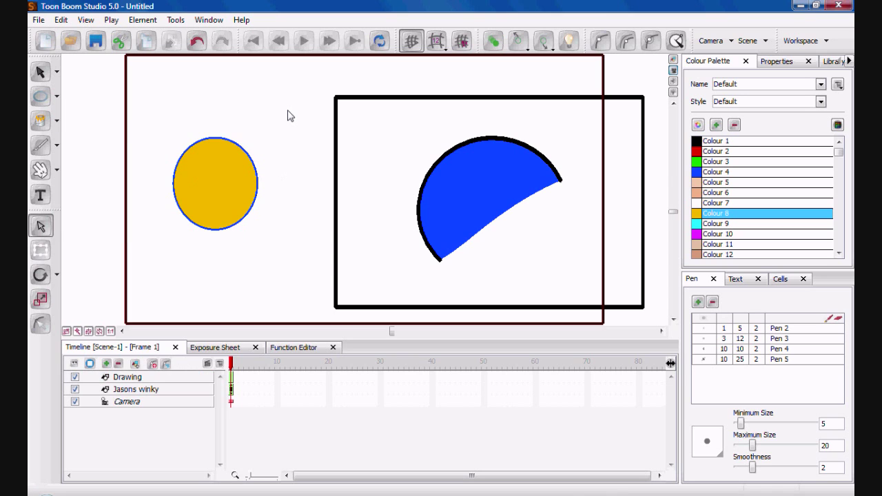
pyautogui.click(451, 250)
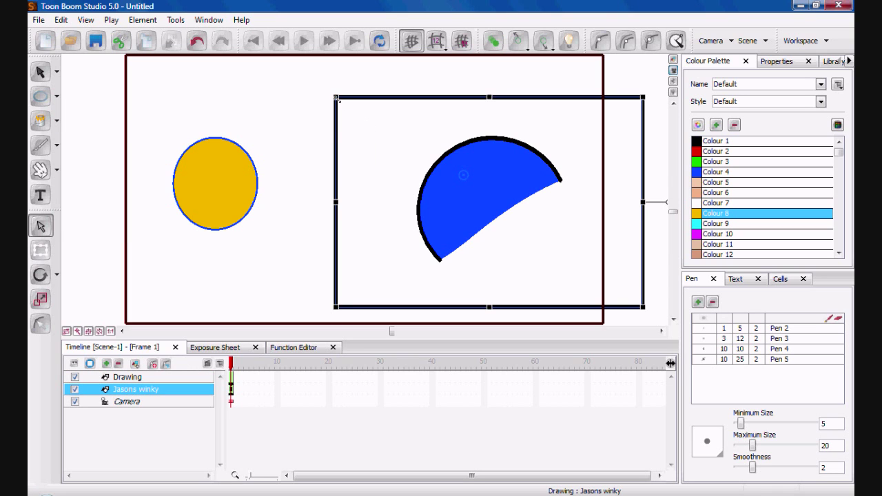
pyautogui.moveTo(337, 98)
pyautogui.mouseDown()
pyautogui.moveTo(302, 57)
pyautogui.moveTo(141, 55)
pyautogui.moveTo(345, 55)
pyautogui.moveTo(326, 55)
pyautogui.mouseUp()
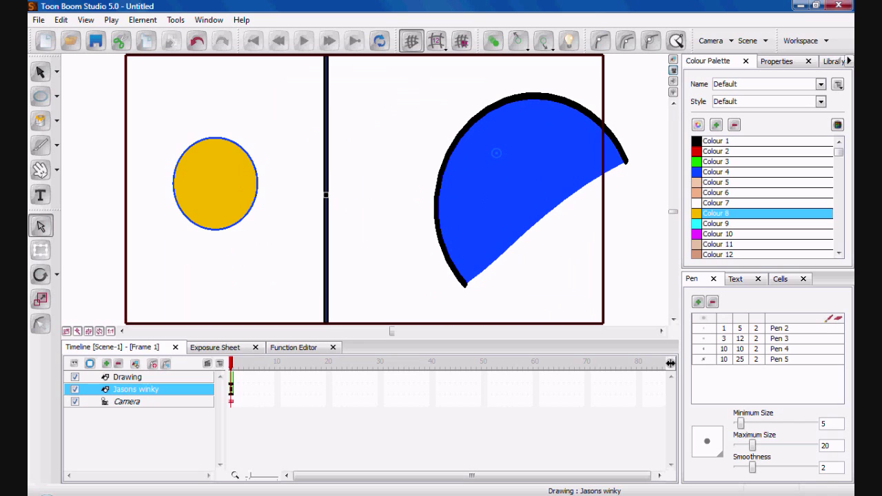
# - Select the Camera layer in the Timeline to show its frame over the yellow circle and blue half-circle
pyautogui.click(166, 402)
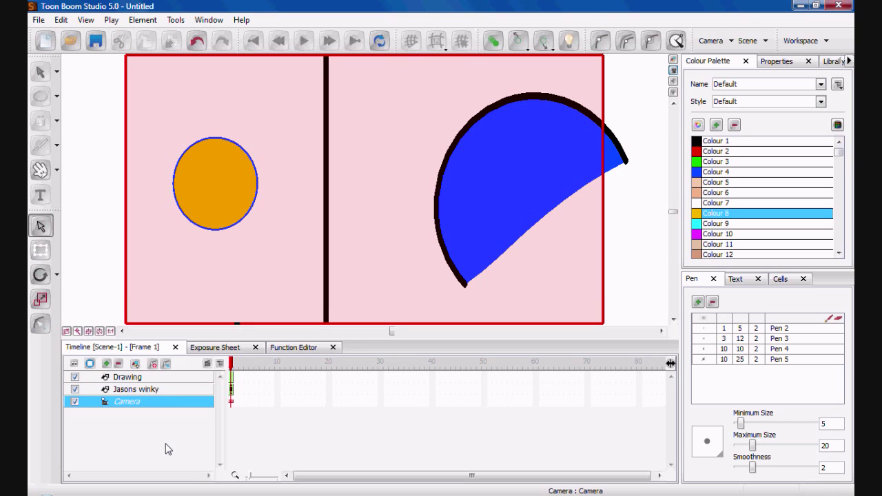